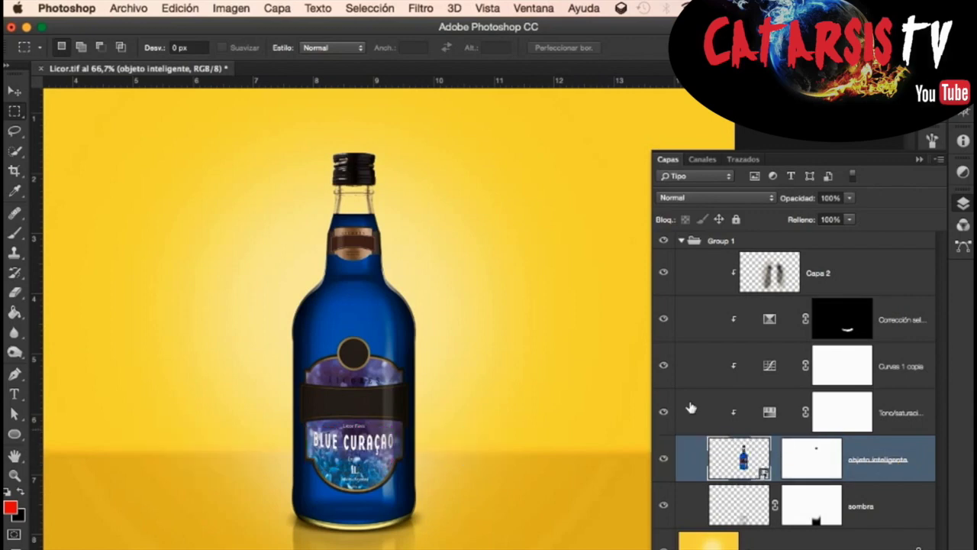
Compare the hue/saturation, Curvas 1 copia and selective colour adjustments by toggling their visibility
left_click(665, 413)
left_click(665, 412)
left_click(663, 366)
left_click(665, 321)
left_click(661, 320)
Compare the bottle with its layer mask off, zoom to 100%, and bring up the Filtro menu
left_click(819, 464, "shift")
left_click(819, 466, "shift")
left_click(385, 360)
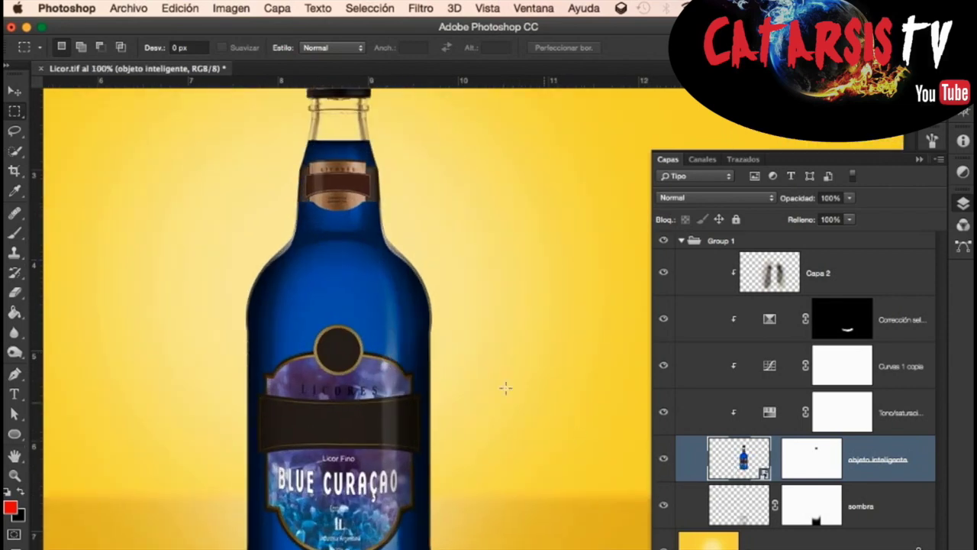
left_click(420, 8)
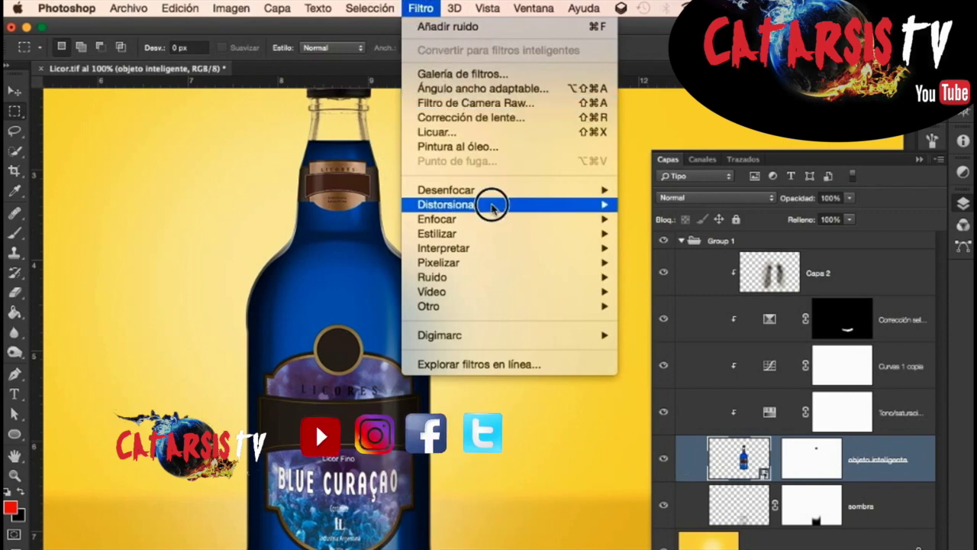
mouse_move(458, 277)
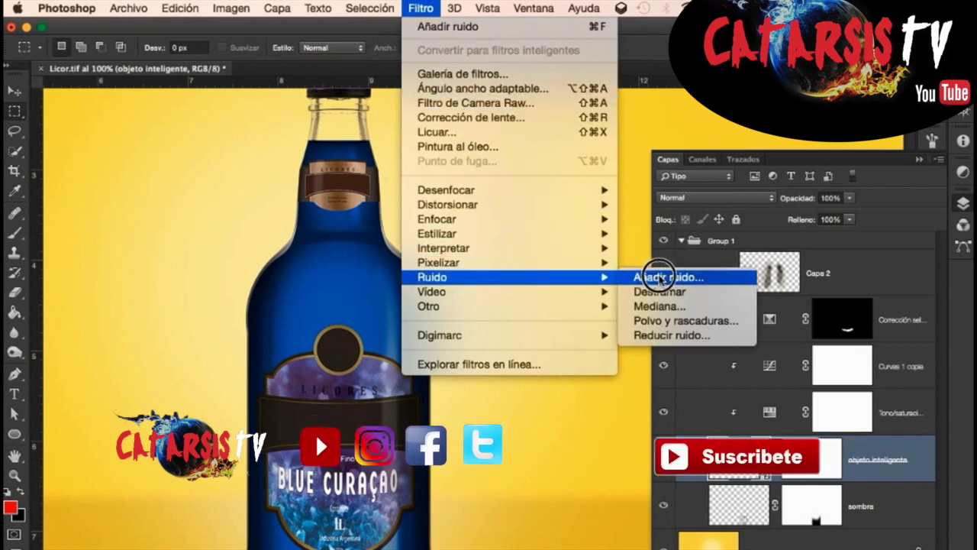
Apply an Añadir ruido filter to the bottle with the amount at 21,27
left_click(663, 278)
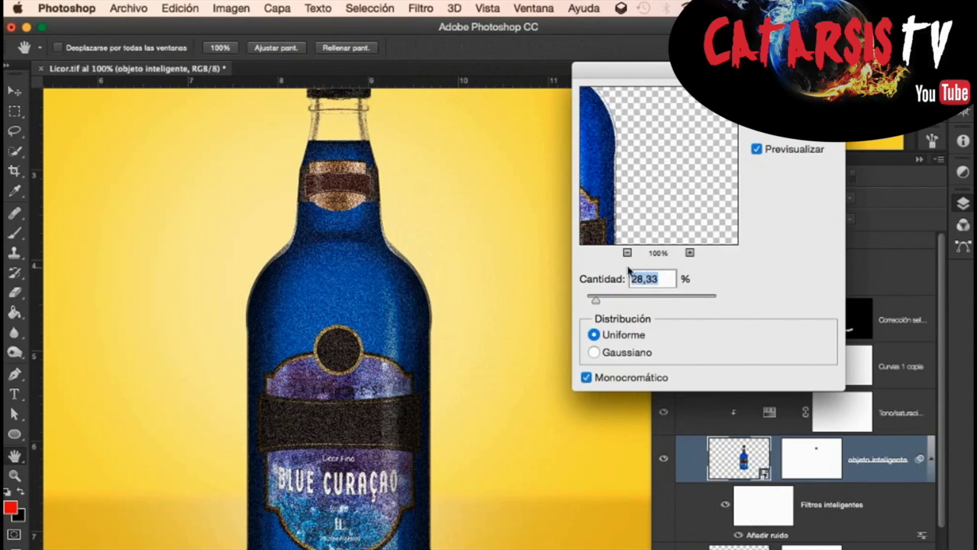
left_click_drag(595, 301, 592, 301)
left_click(797, 83)
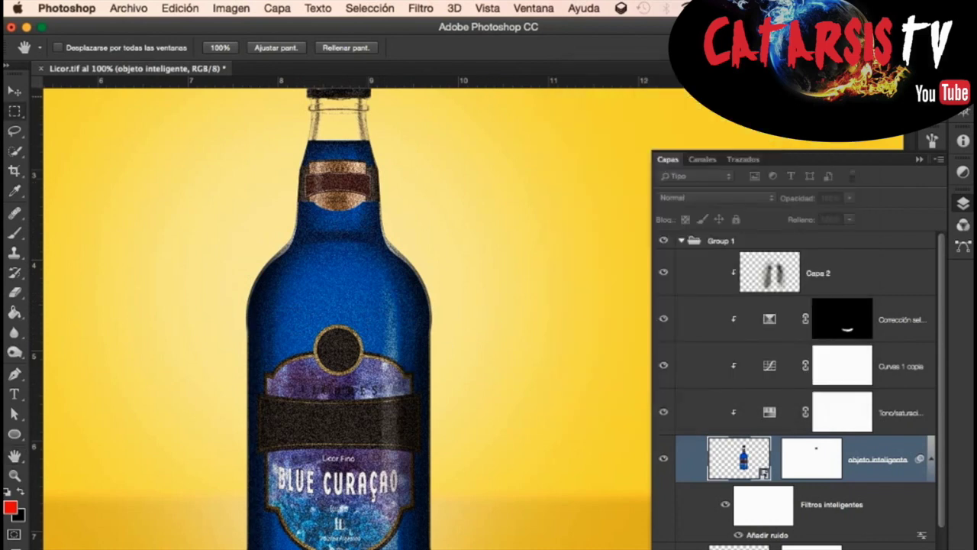
Toggle the noise smart filter on and off to compare the bottle before and after
left_click(739, 535)
left_click(739, 535)
left_click(739, 535)
left_click(739, 535)
left_click(738, 536)
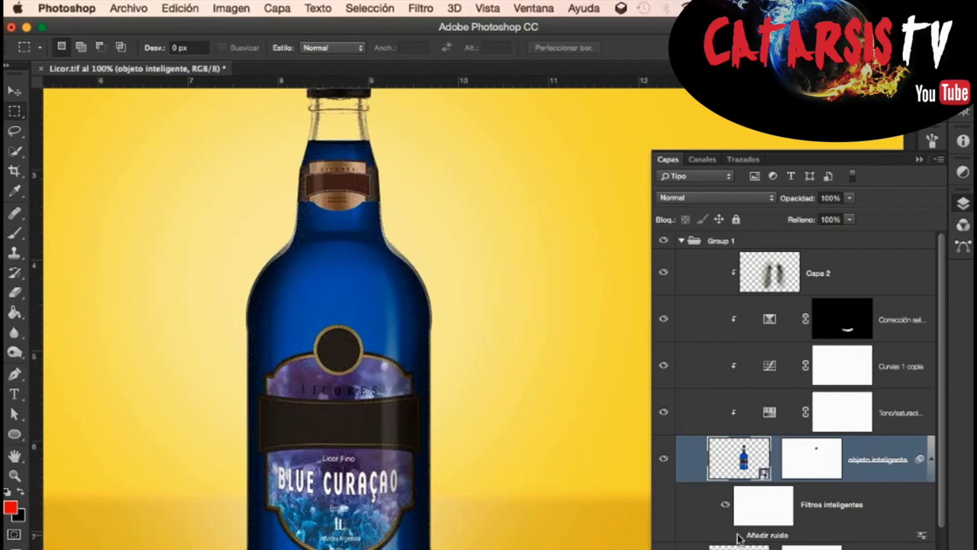
left_click(738, 536)
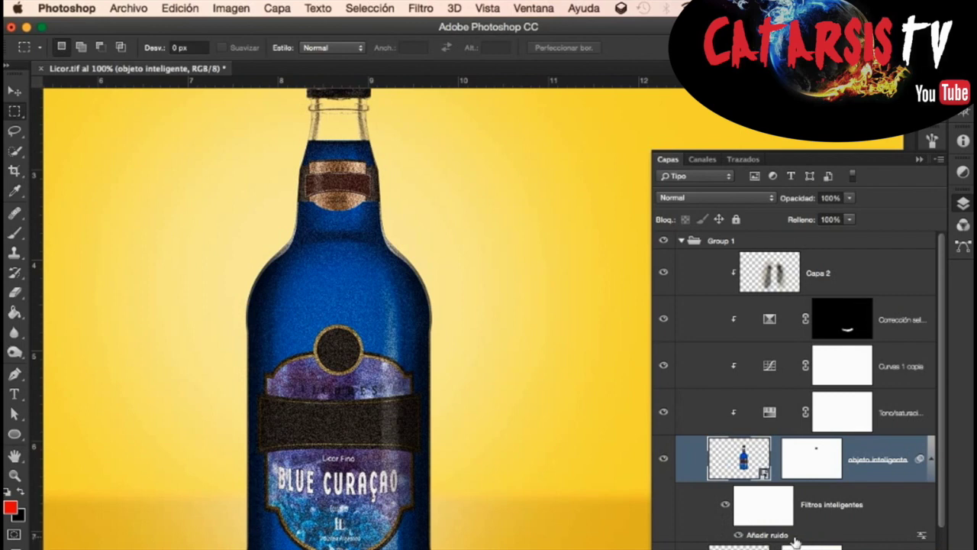
left_click(739, 536)
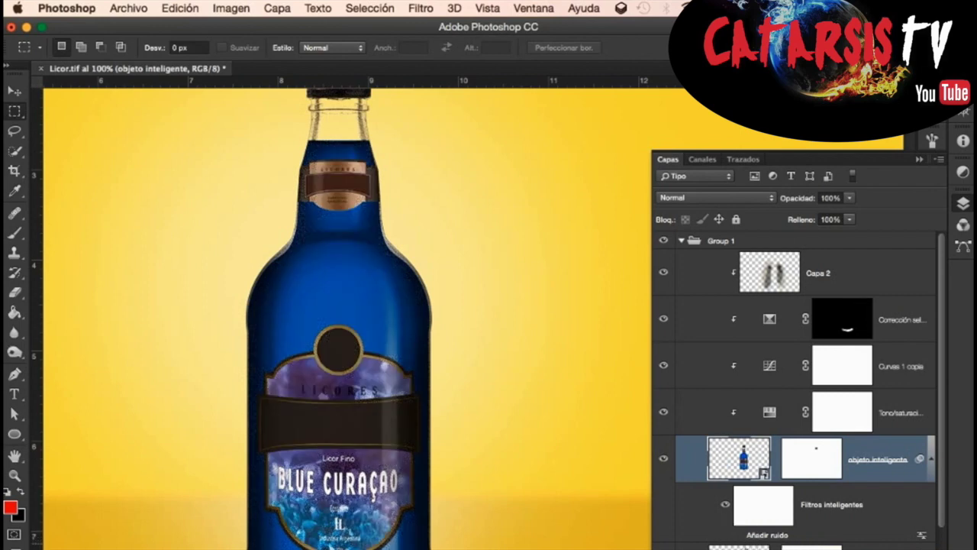
left_click(739, 536)
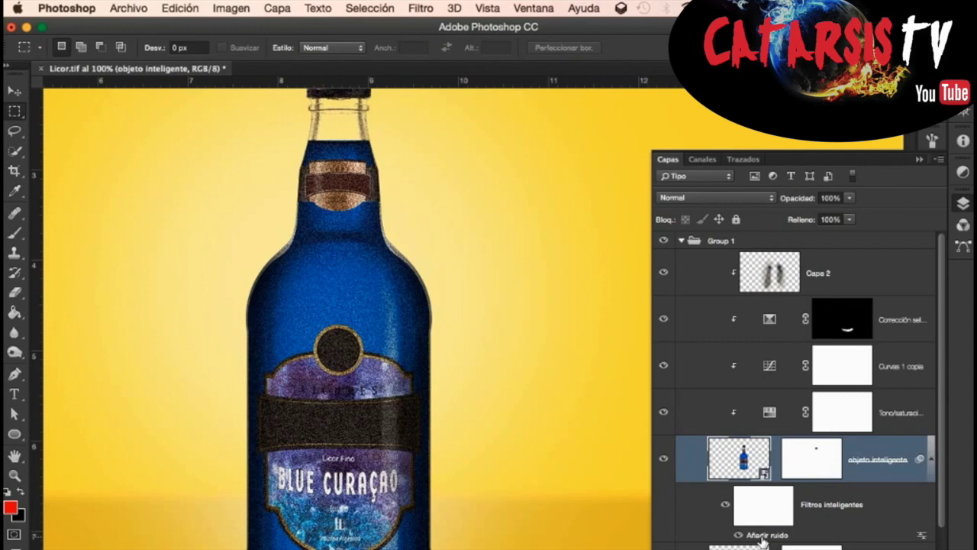
Lower the Añadir ruido amount to 14,21 in the reopened noise filter settings
double_click(764, 537)
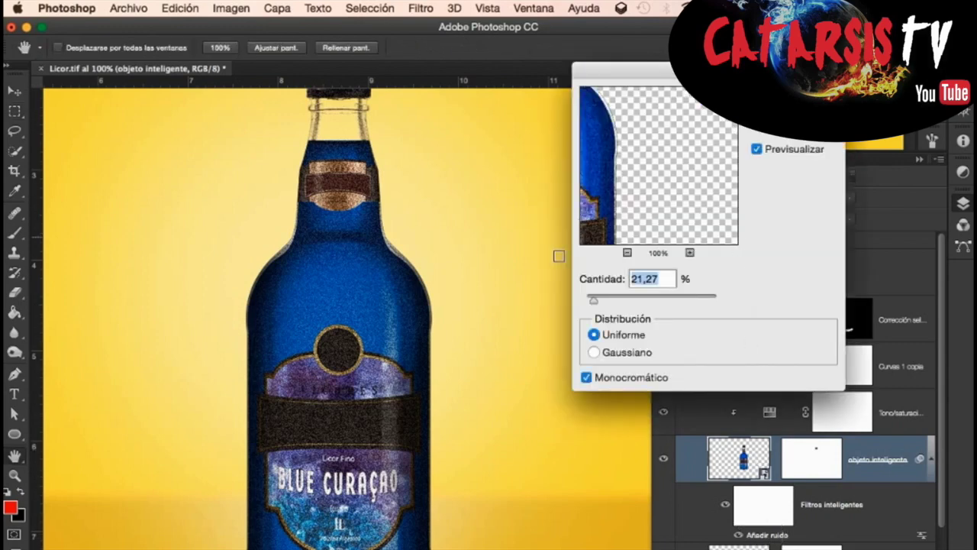
left_click_drag(594, 299, 590, 299)
key("Return")
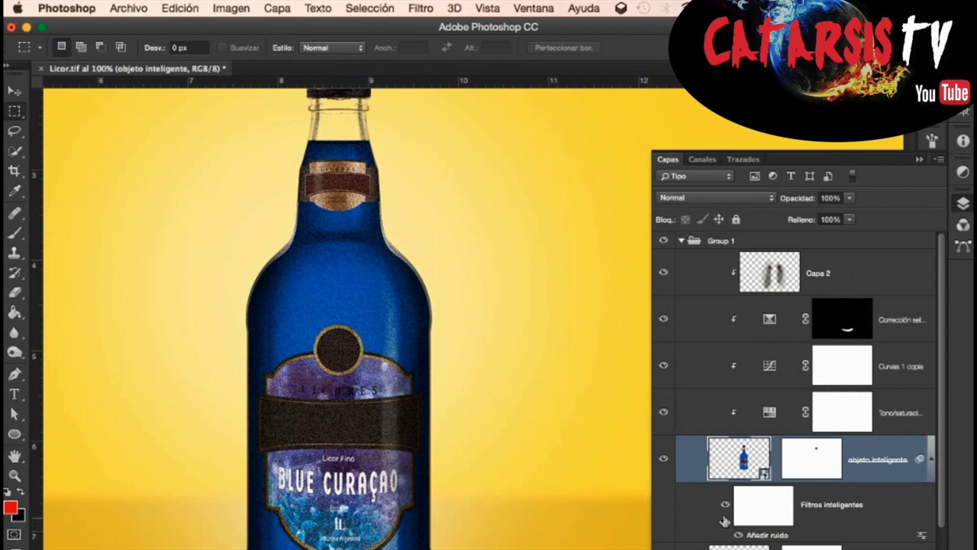
left_click(422, 9)
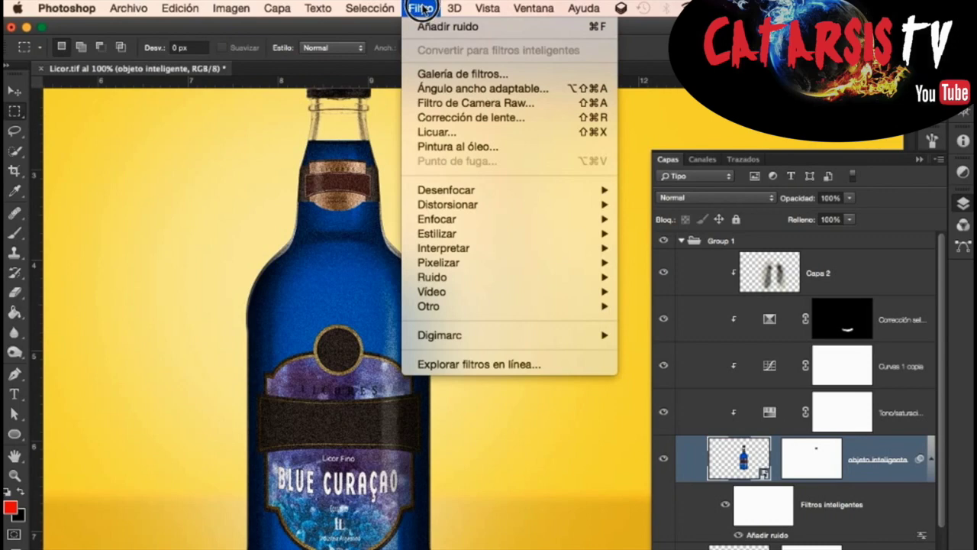
mouse_move(446, 189)
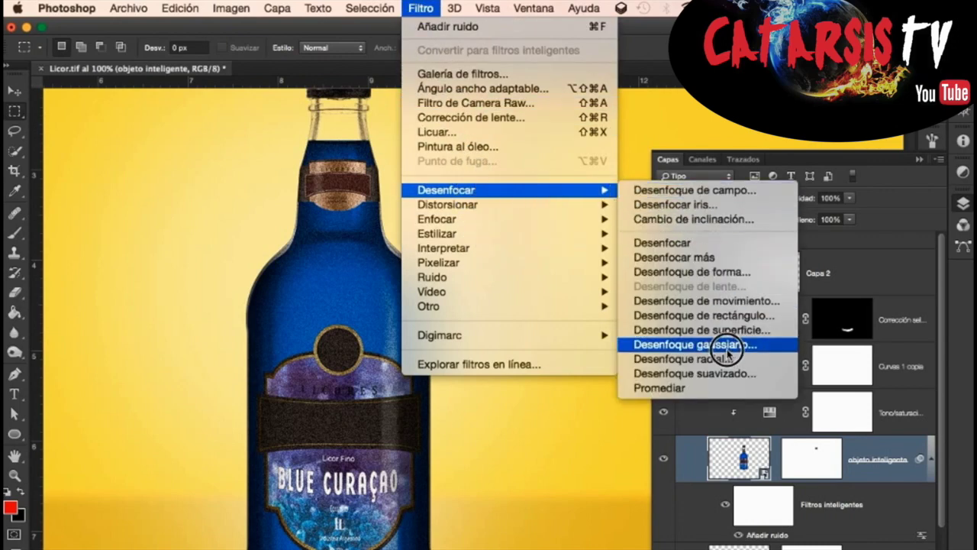
Apply Desenfoque gaussiano to the bottle with a 1,7-pixel radius
left_click(714, 344)
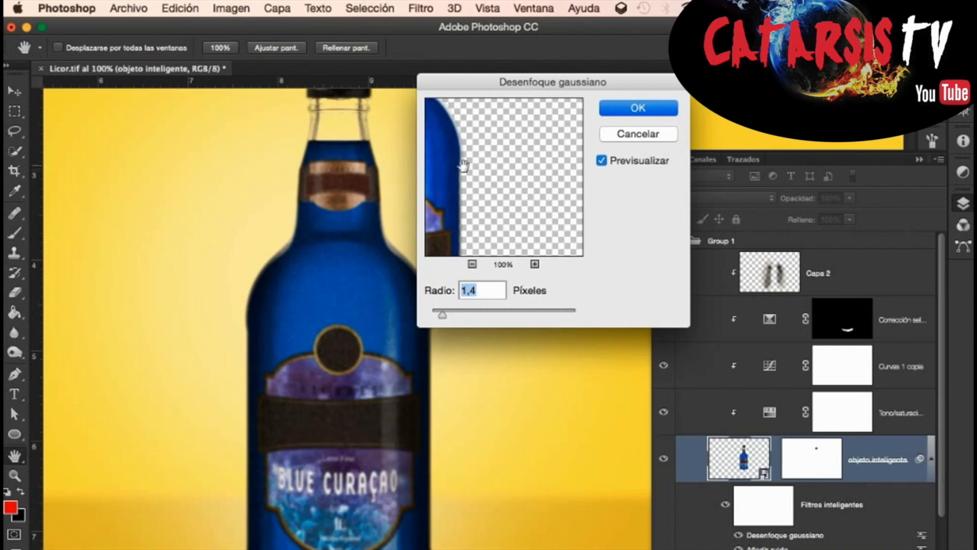
left_click_drag(463, 164, 525, 175)
left_click_drag(442, 314, 454, 319)
left_click(638, 108)
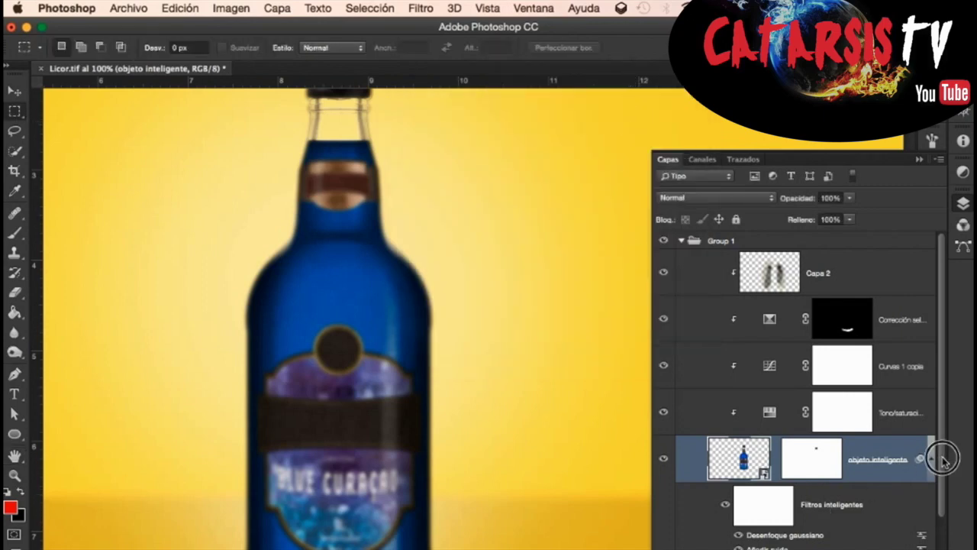
scroll(936, 459, "down", 3)
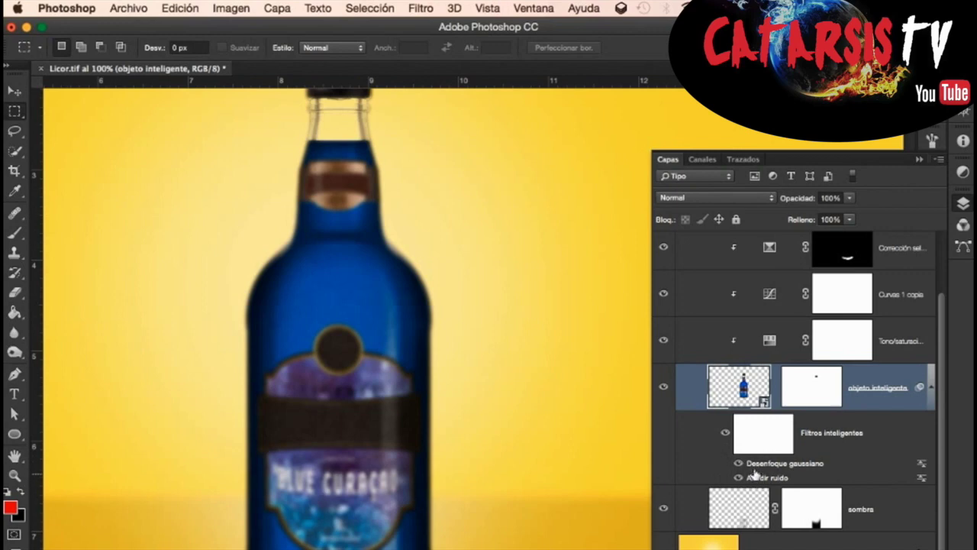
Compare the blur and noise filters, undo a misplaced filter reorder, and select the sombra layer
left_click(739, 464)
left_click(738, 464)
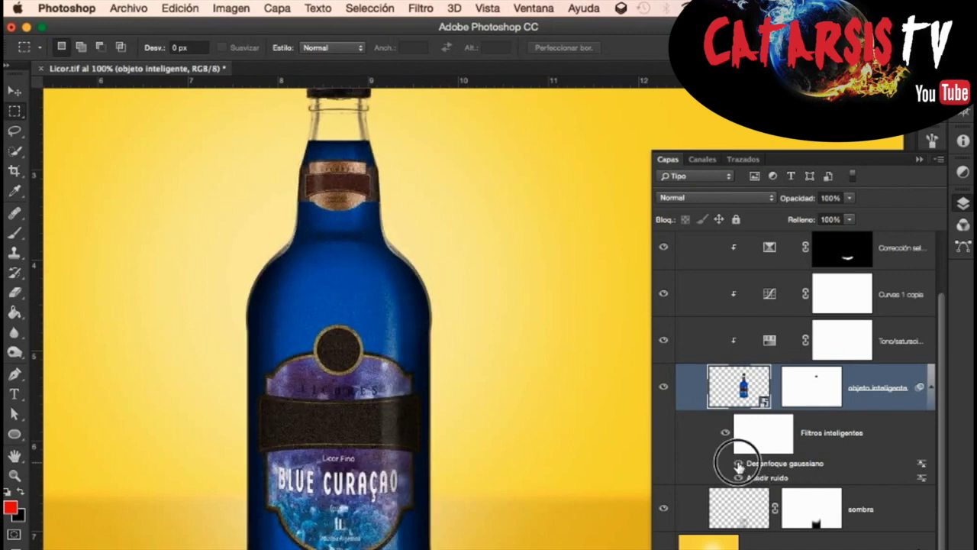
left_click(739, 479)
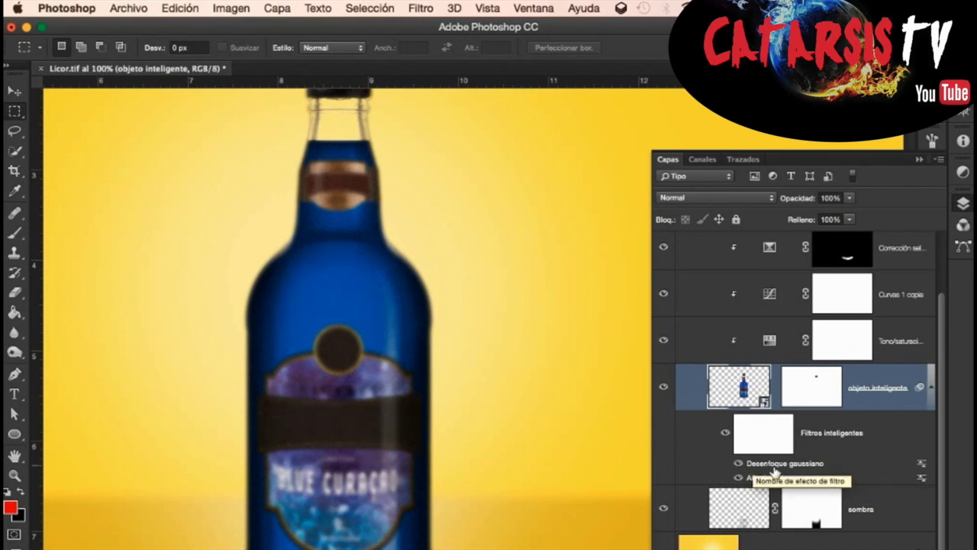
mouse_move(774, 467)
left_mouse_down()
mouse_move(853, 480)
mouse_move(924, 545)
left_mouse_up()
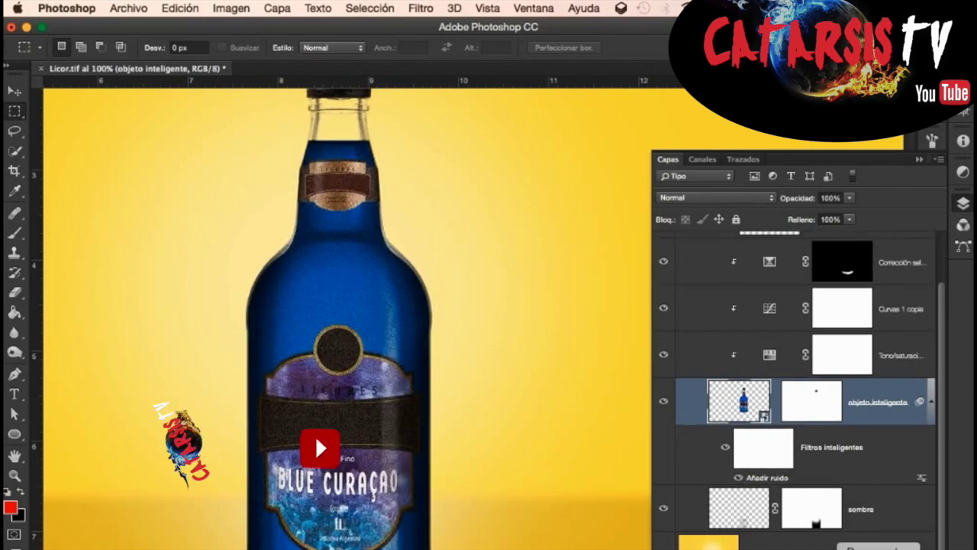
key("ctrl+z")
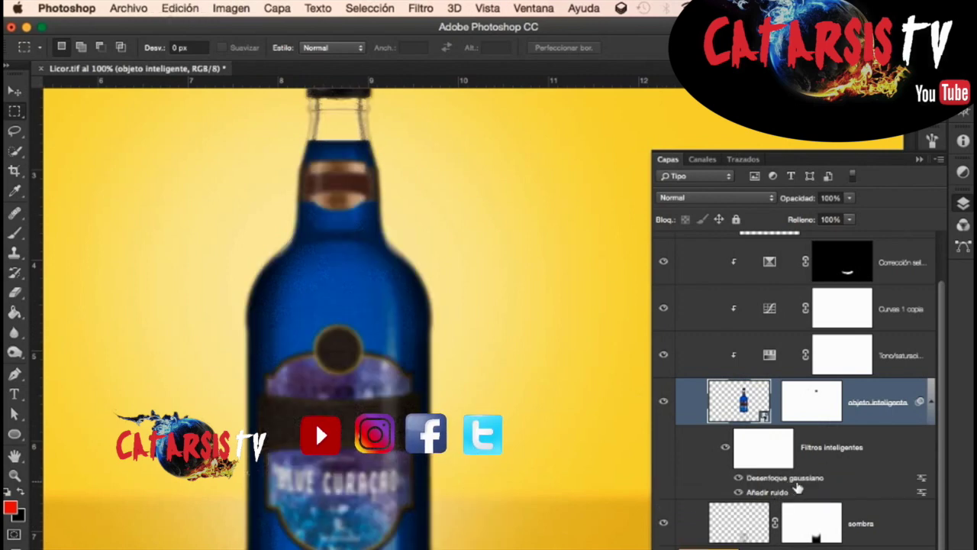
left_click(687, 523)
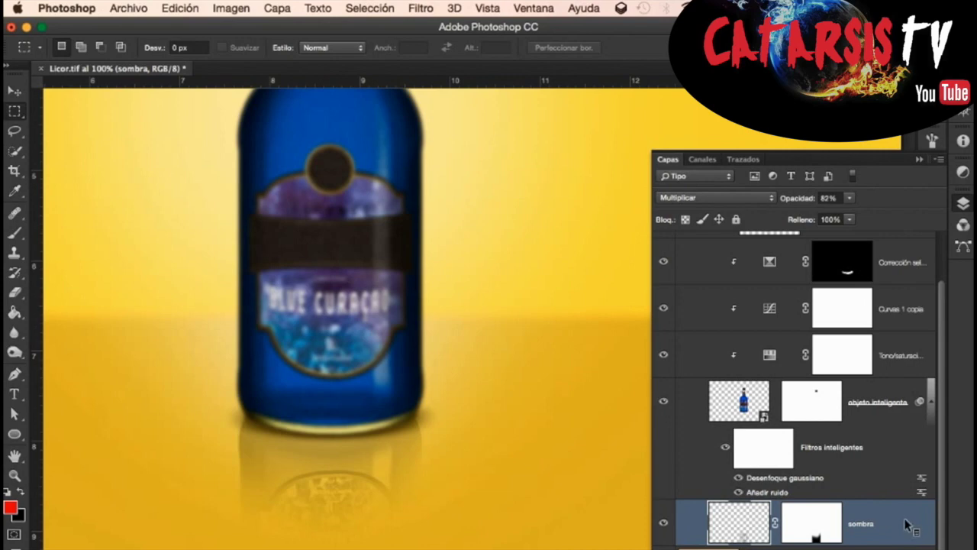
Convert the sombra shadow layer into a smart object
right_click(906, 520)
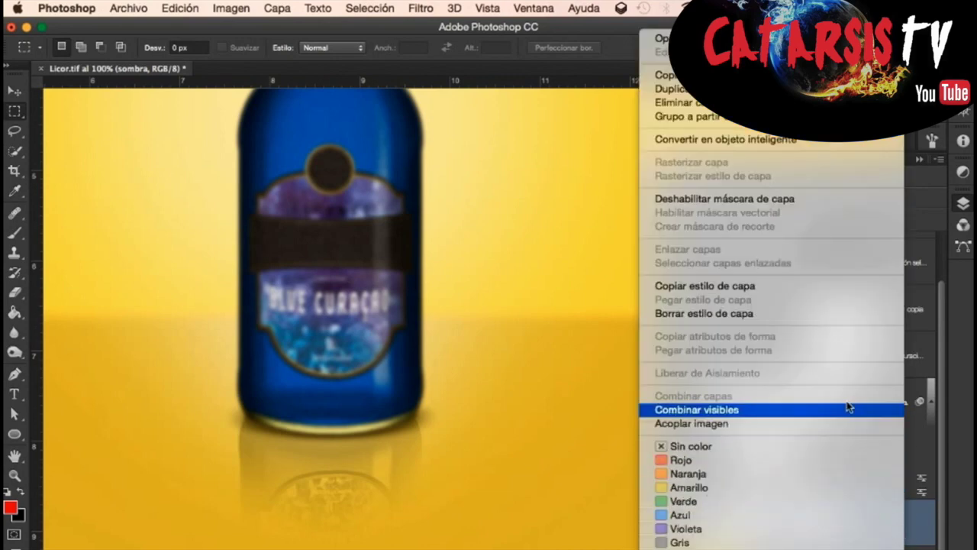
left_click(750, 140)
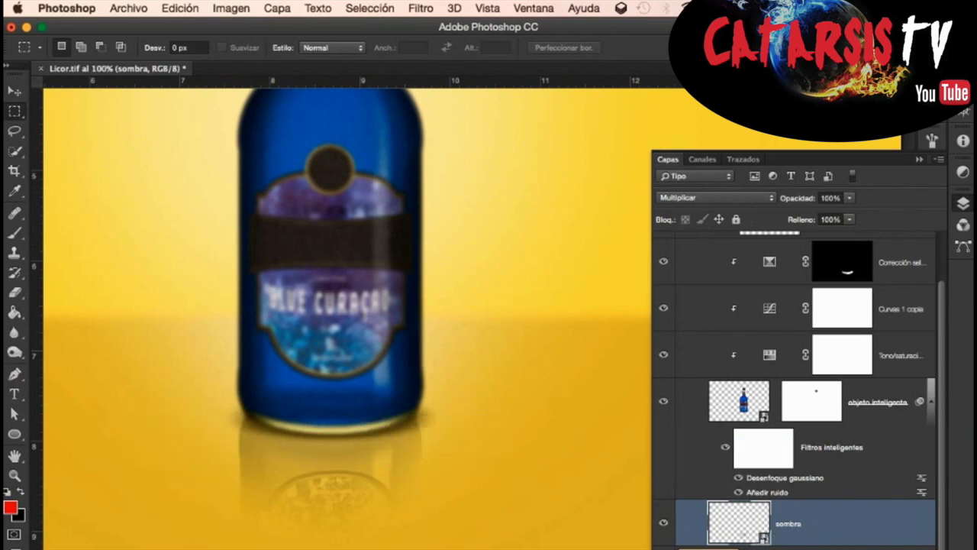
left_click(422, 10)
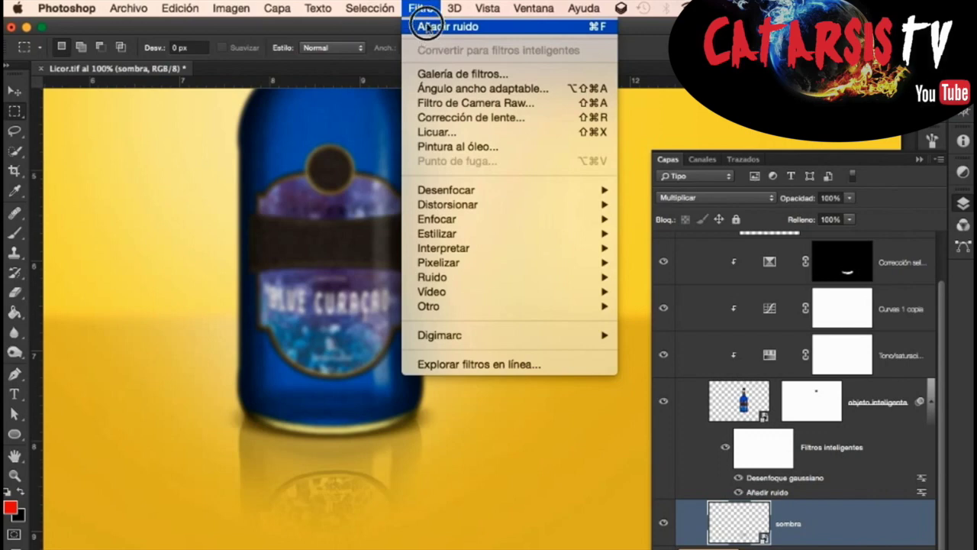
left_click(439, 6)
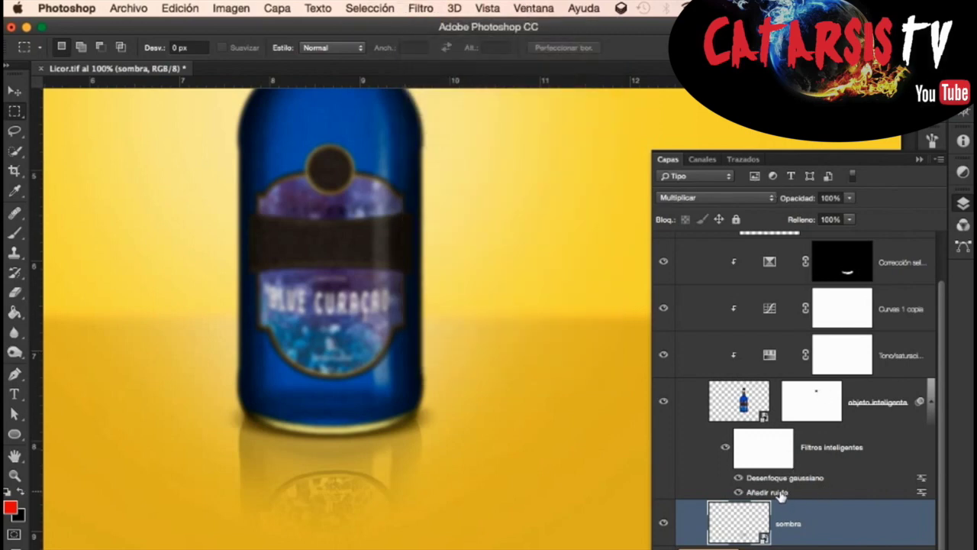
Copy the bottle's Añadir ruido smart filter onto the sombra layer
left_click_drag(778, 495, 788, 526)
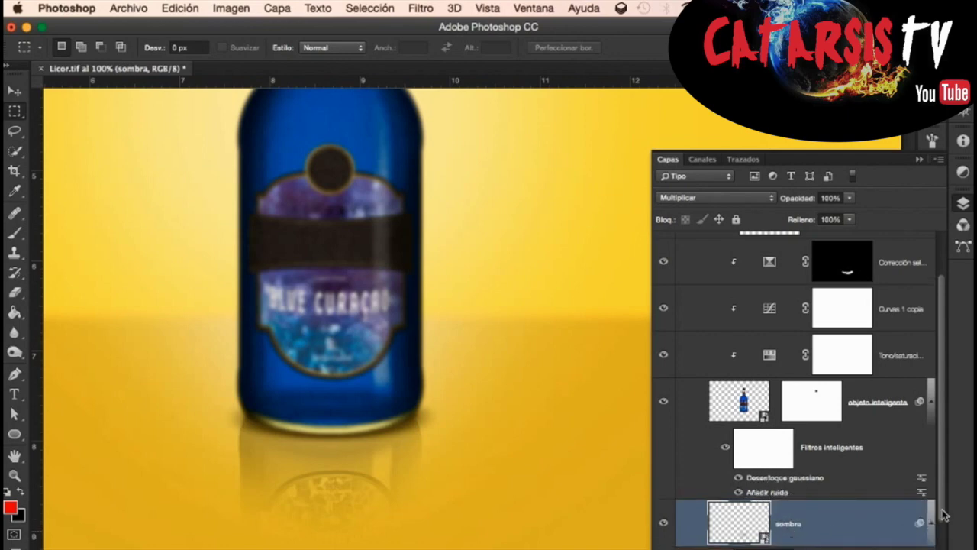
scroll(945, 516, "down", 1)
scroll(944, 516, "down", 1)
scroll(944, 516, "down", 1)
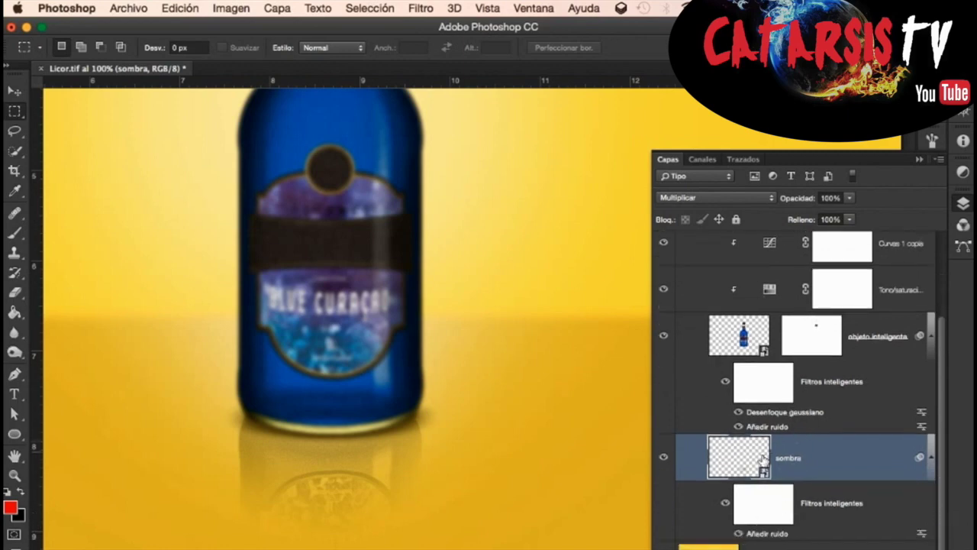
double_click(780, 410)
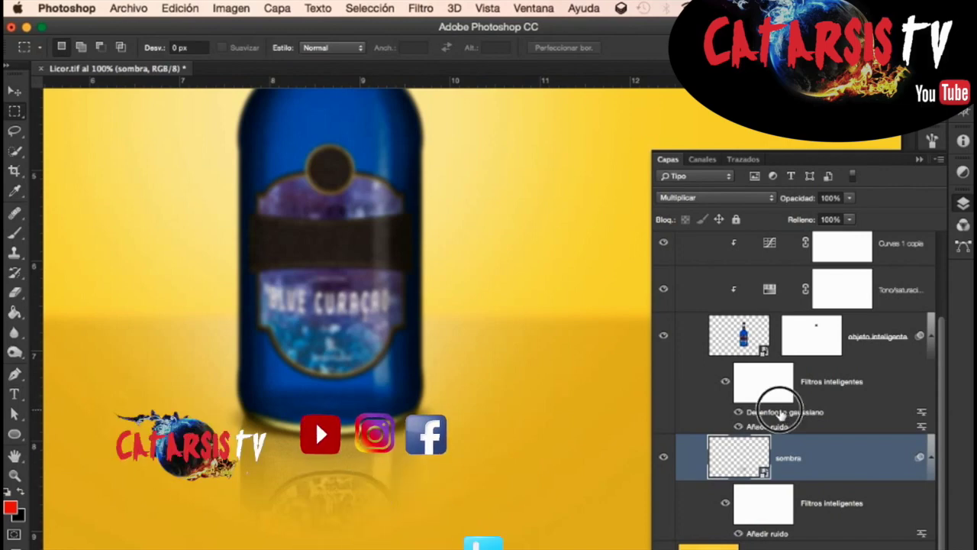
Alt-drag the bottle's Desenfoque gaussiano smart filter onto the sombra layer's smart filters
left_click_drag(782, 412, 798, 526)
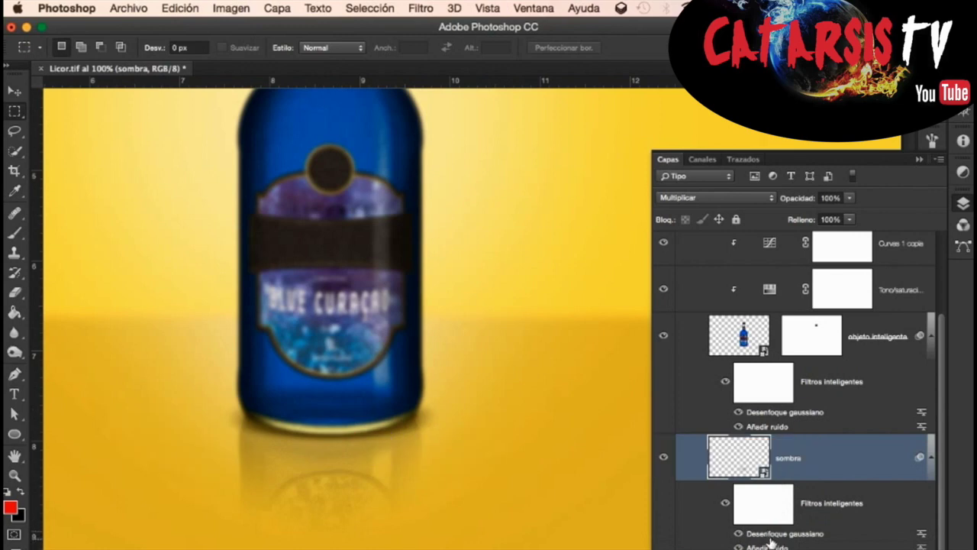